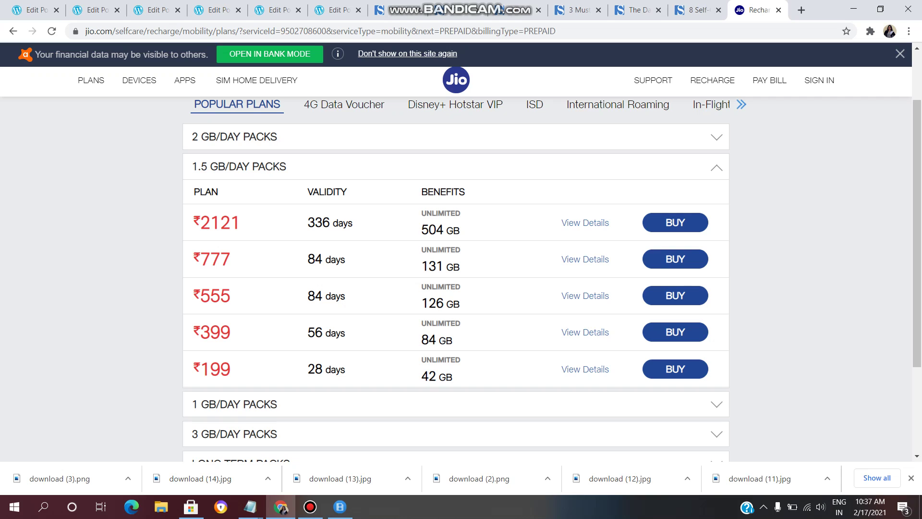
- Examine the ₹199 plan's price, validity and benefits in the 1.5 GB/day packs, including its detailed description
{"action": "left_click_drag", "start_coordinate": [195, 369], "coordinate": [231, 369]}
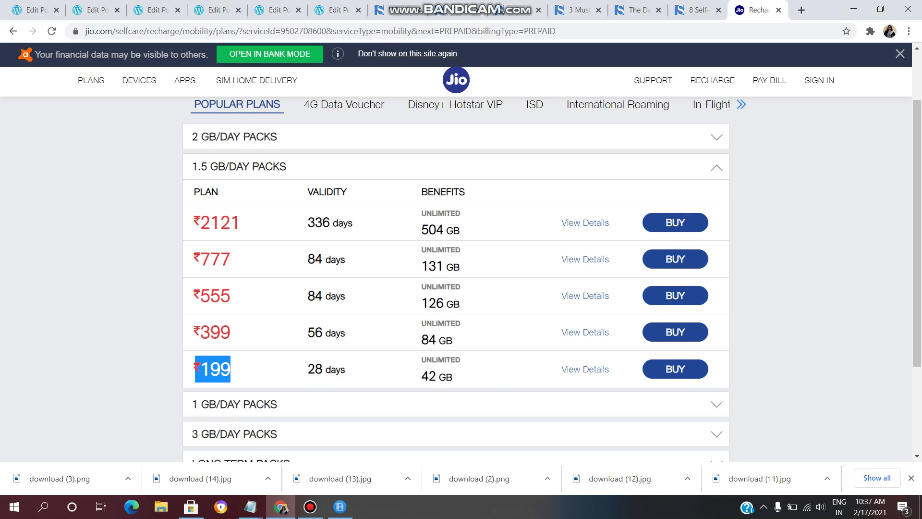
{"action": "left_click_drag", "start_coordinate": [315, 369], "coordinate": [346, 370]}
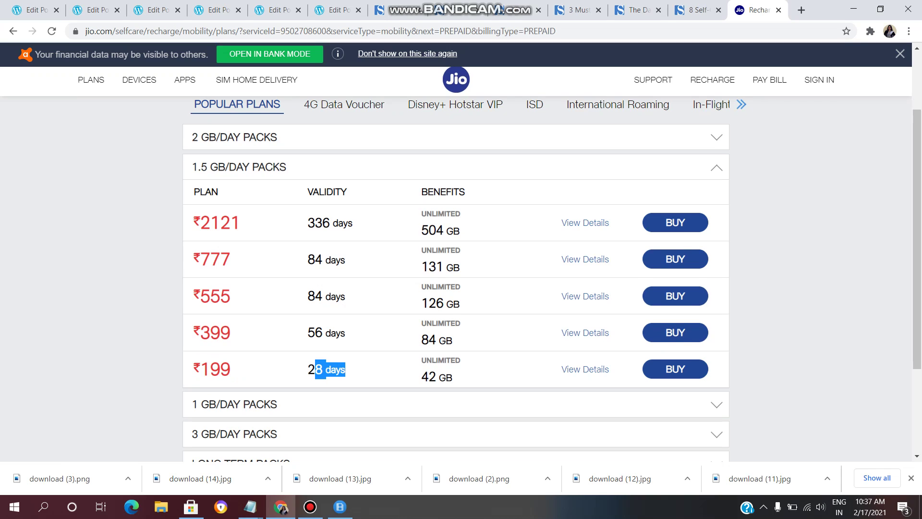
{"action": "left_click_drag", "start_coordinate": [194, 192], "coordinate": [347, 191]}
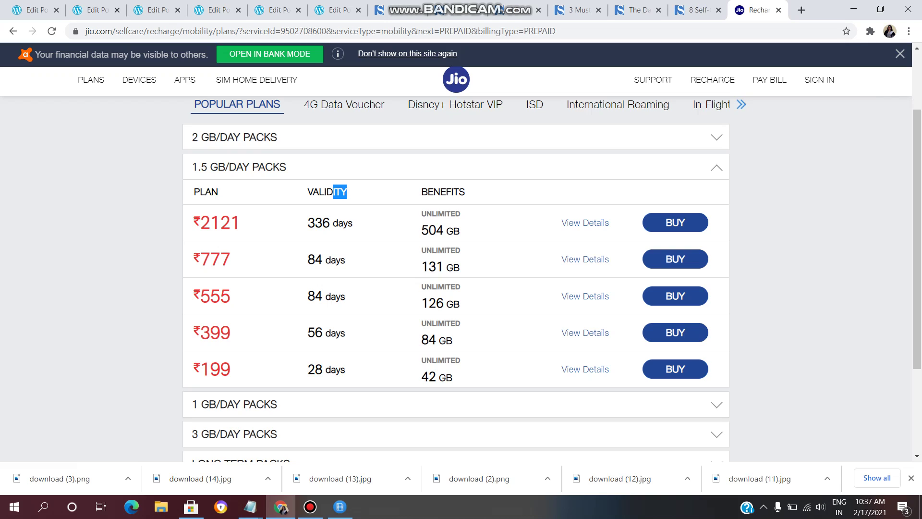
{"action": "left_click_drag", "start_coordinate": [440, 192], "coordinate": [465, 191]}
{"action": "left_click_drag", "start_coordinate": [200, 192], "coordinate": [218, 192]}
{"action": "left_click_drag", "start_coordinate": [195, 369], "coordinate": [231, 369]}
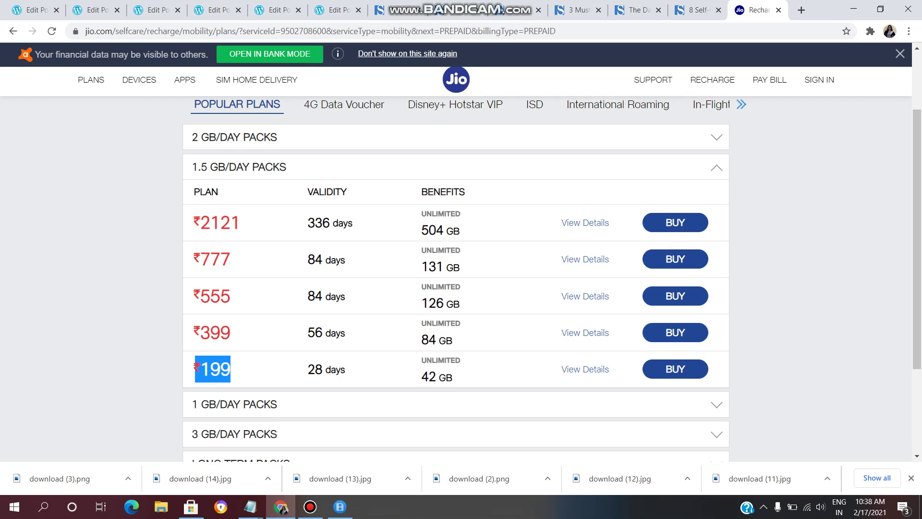
{"action": "left_click_drag", "start_coordinate": [319, 192], "coordinate": [341, 192]}
{"action": "left_click_drag", "start_coordinate": [316, 369], "coordinate": [341, 369]}
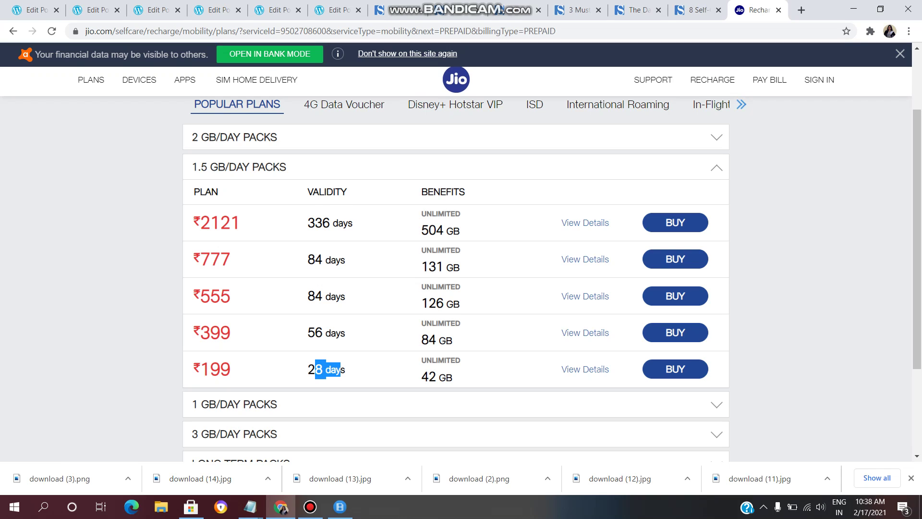
{"action": "left_click_drag", "start_coordinate": [434, 192], "coordinate": [465, 192]}
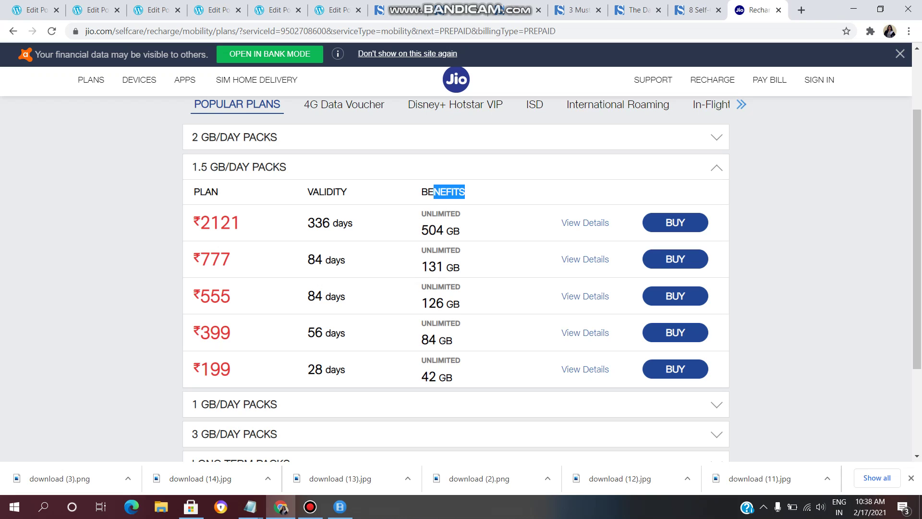
{"action": "left_click_drag", "start_coordinate": [429, 376], "coordinate": [460, 359]}
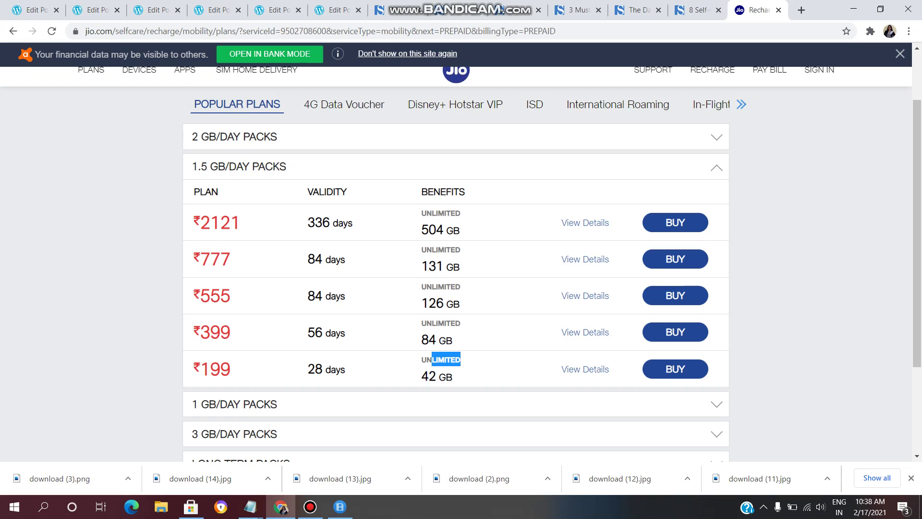
{"action": "left_click", "coordinate": [585, 369]}
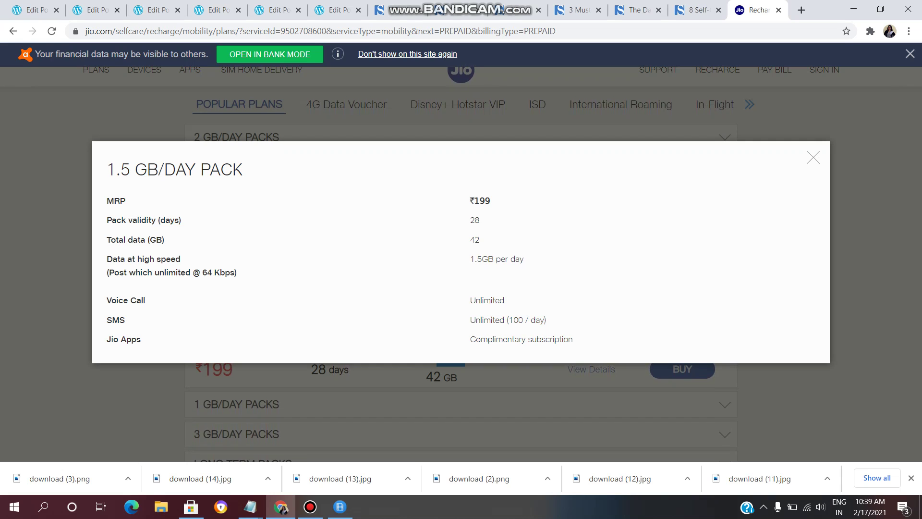
{"action": "key", "text": "Escape"}
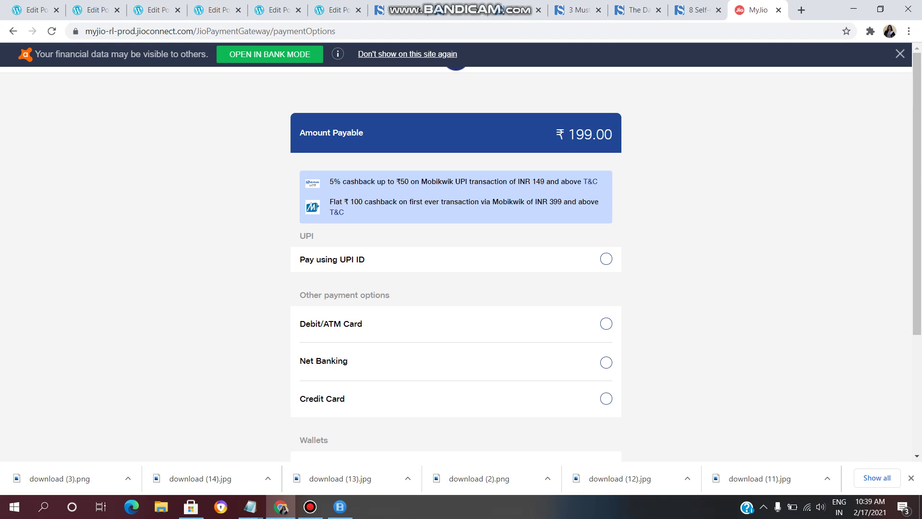
- Review the available payment options, look at the Debit/ATM Card form, and return to the options list
{"action": "scroll", "coordinate": [456, 266], "scroll_direction": "down", "scroll_amount": 3}
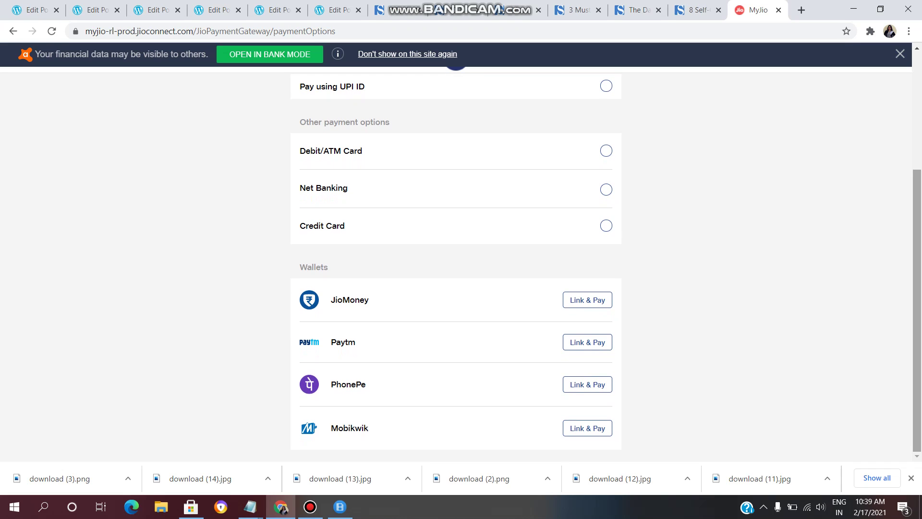
{"action": "scroll", "coordinate": [456, 267], "scroll_direction": "up", "scroll_amount": 2}
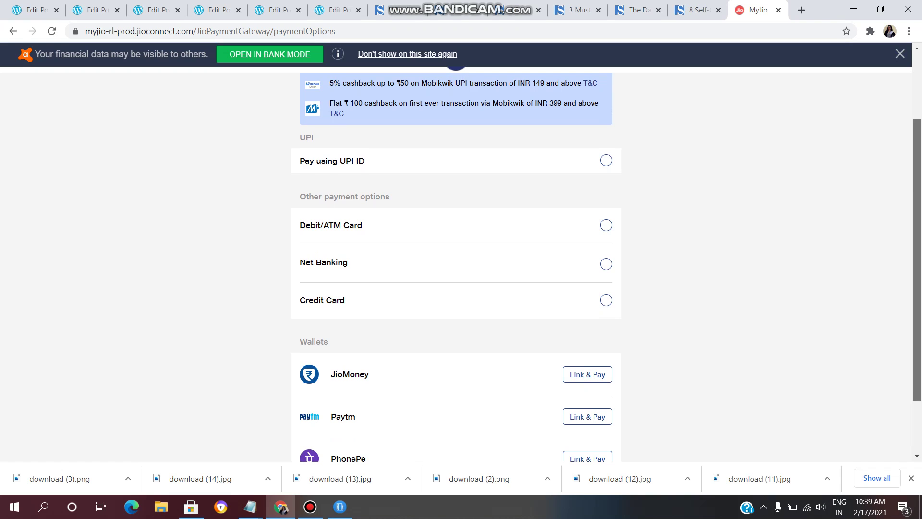
{"action": "scroll", "coordinate": [456, 266], "scroll_direction": "up", "scroll_amount": 1}
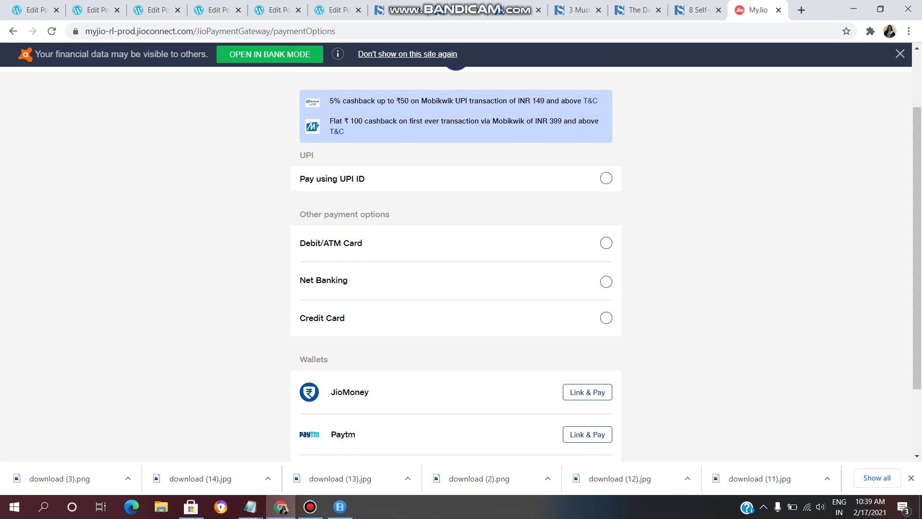
{"action": "scroll", "coordinate": [456, 266], "scroll_direction": "down", "scroll_amount": 2}
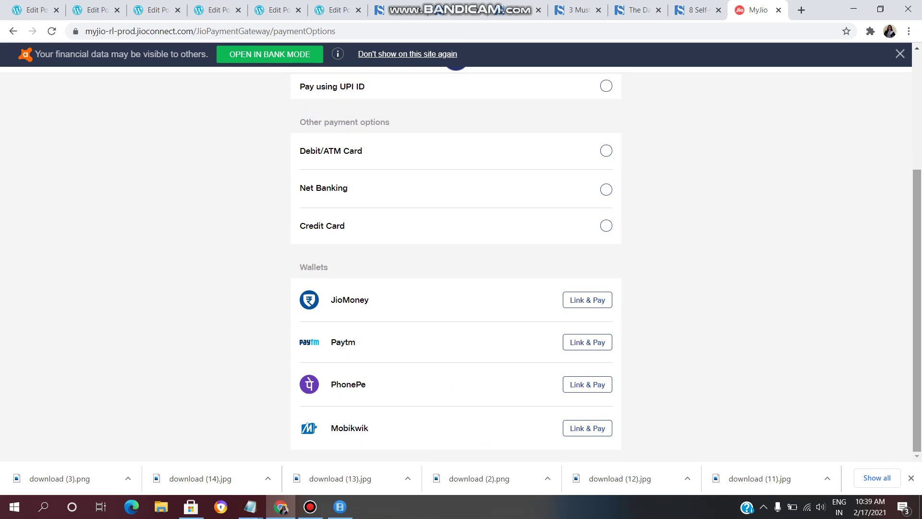
{"action": "scroll", "coordinate": [456, 267], "scroll_direction": "up", "scroll_amount": 2}
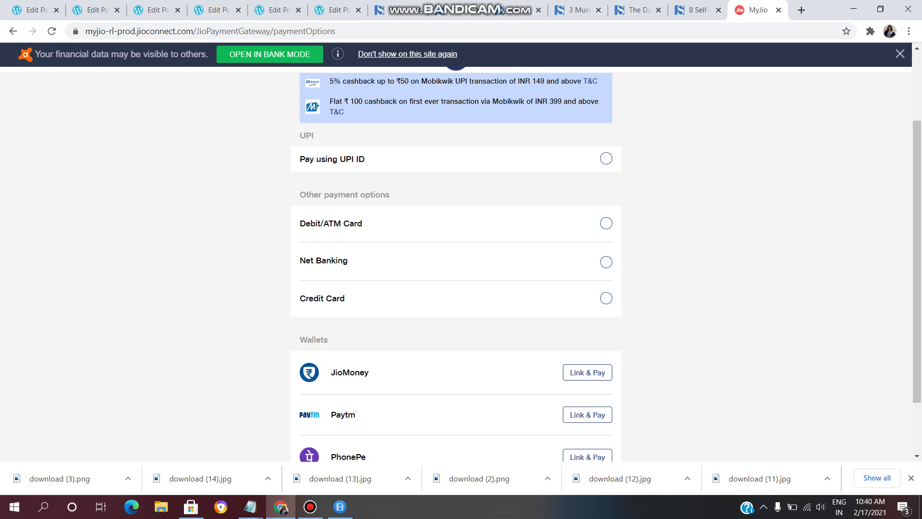
{"action": "left_click", "coordinate": [606, 223]}
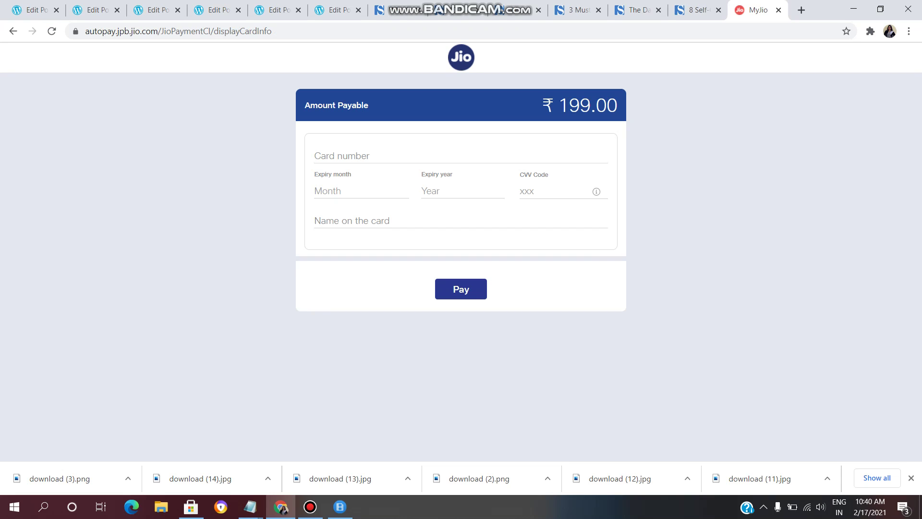
{"action": "left_click", "coordinate": [350, 220]}
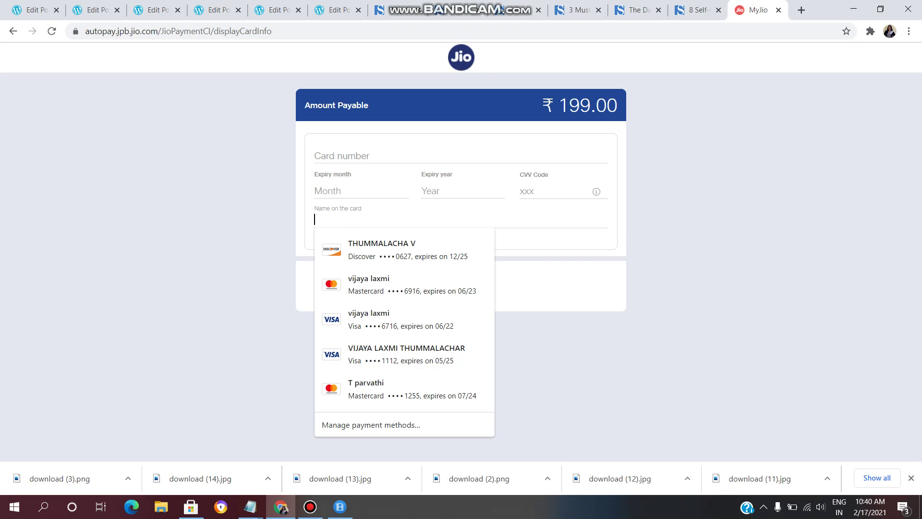
{"action": "key", "text": "Escape"}
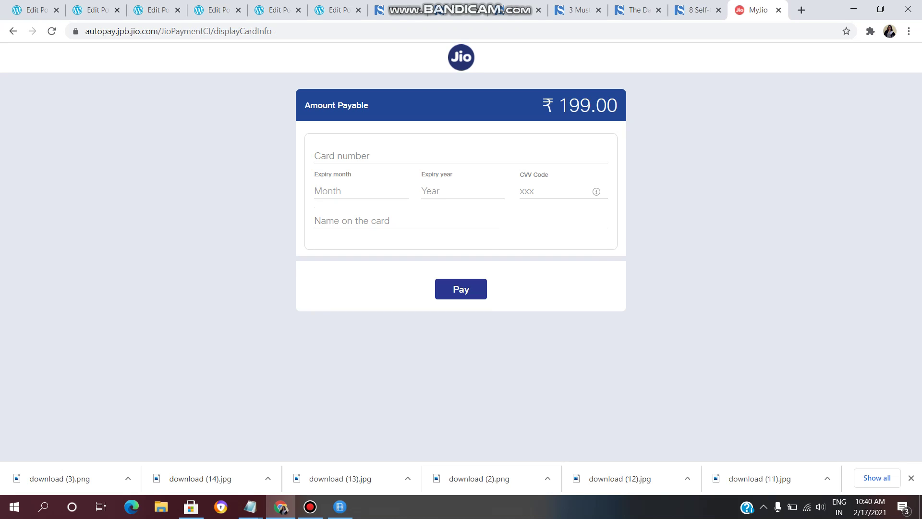
{"action": "left_click", "coordinate": [13, 30]}
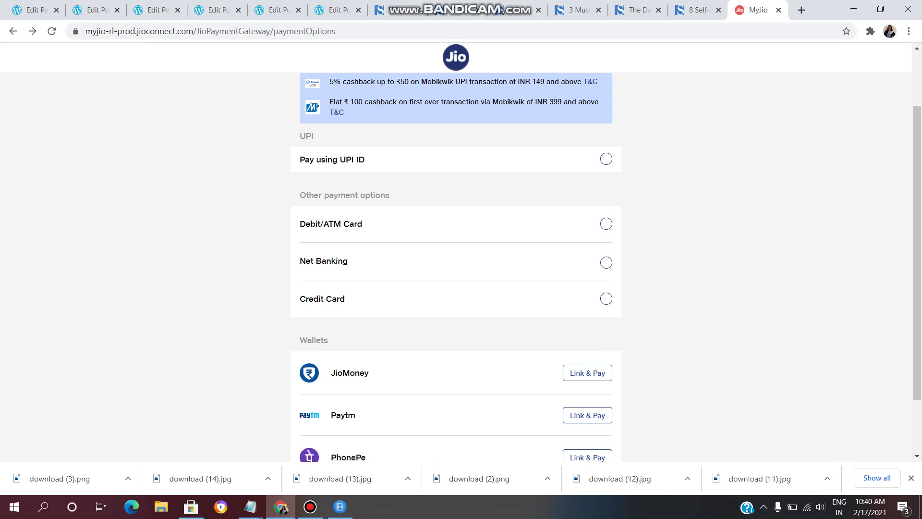
- Choose Net Banking as the payment method and select State Bank of India as the bank
{"action": "left_click", "coordinate": [606, 262]}
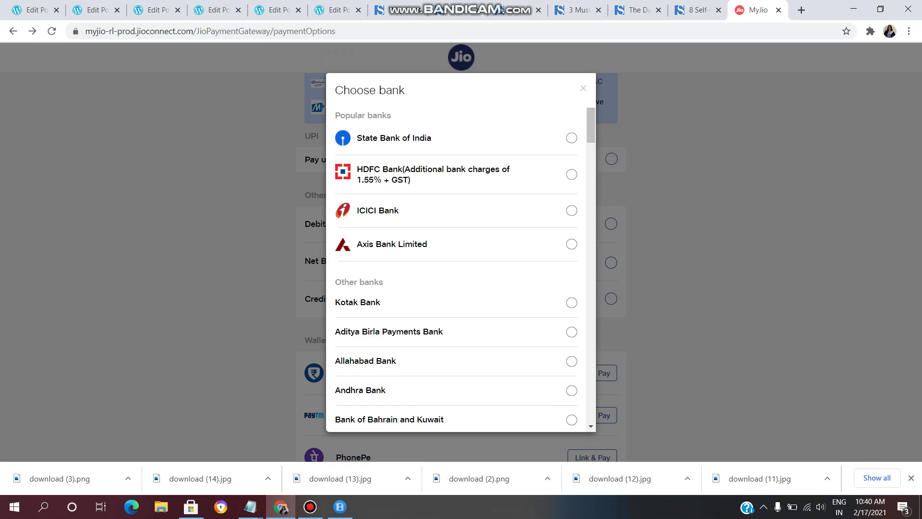
{"action": "scroll", "coordinate": [456, 268], "scroll_direction": "down", "scroll_amount": 8}
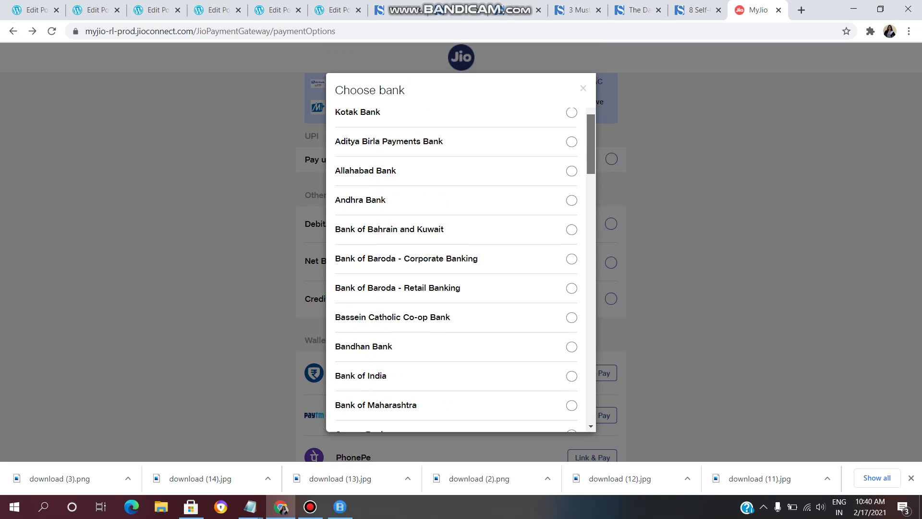
{"action": "scroll", "coordinate": [456, 269], "scroll_direction": "up", "scroll_amount": 5}
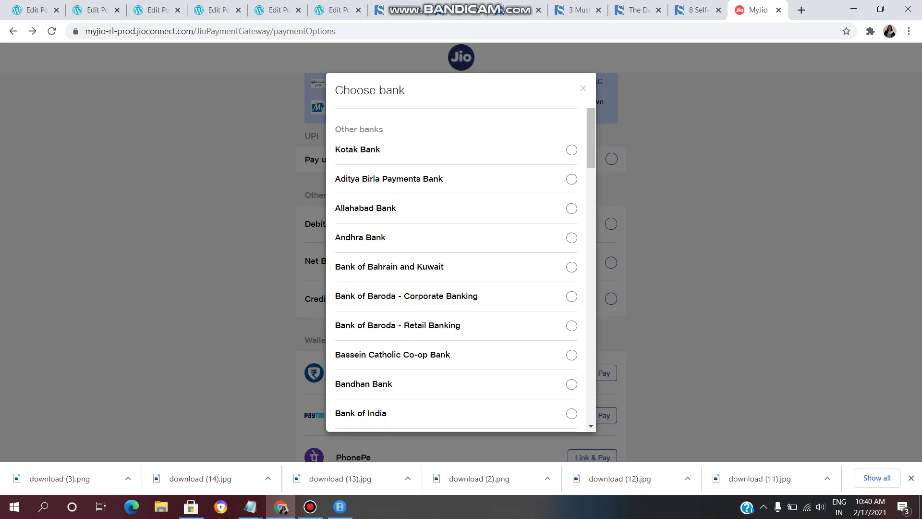
{"action": "scroll", "coordinate": [456, 269], "scroll_direction": "up", "scroll_amount": 1}
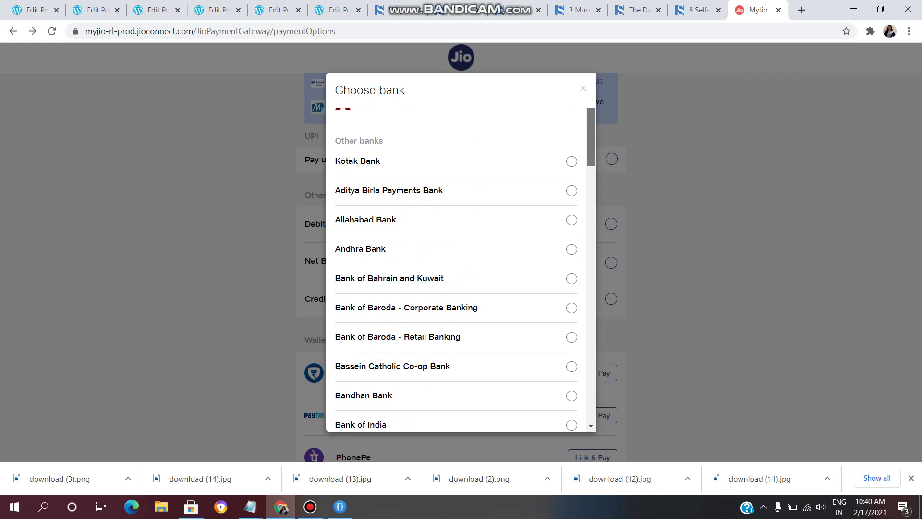
{"action": "scroll", "coordinate": [456, 269], "scroll_direction": "up", "scroll_amount": 2}
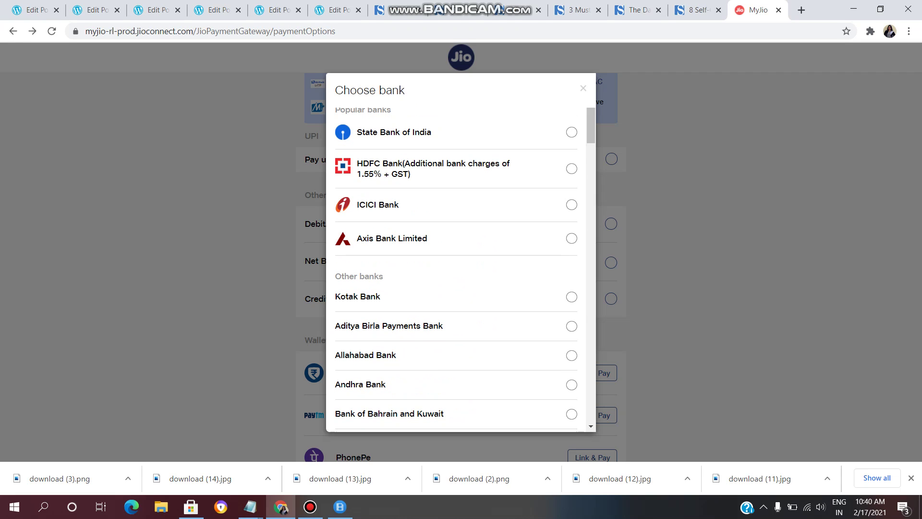
{"action": "left_click", "coordinate": [571, 132]}
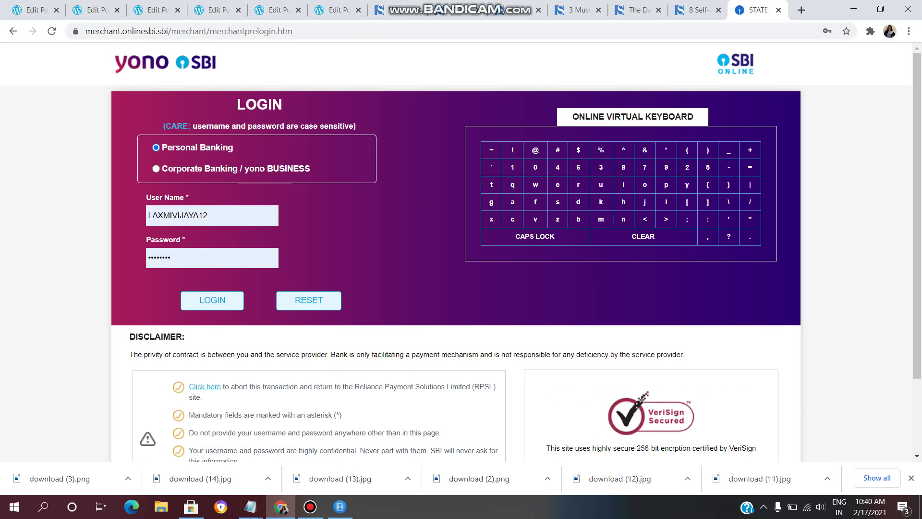
- Clear the username, fill in the saved username and password, and log in to SBI personal banking
{"action": "double_click", "coordinate": [178, 215]}
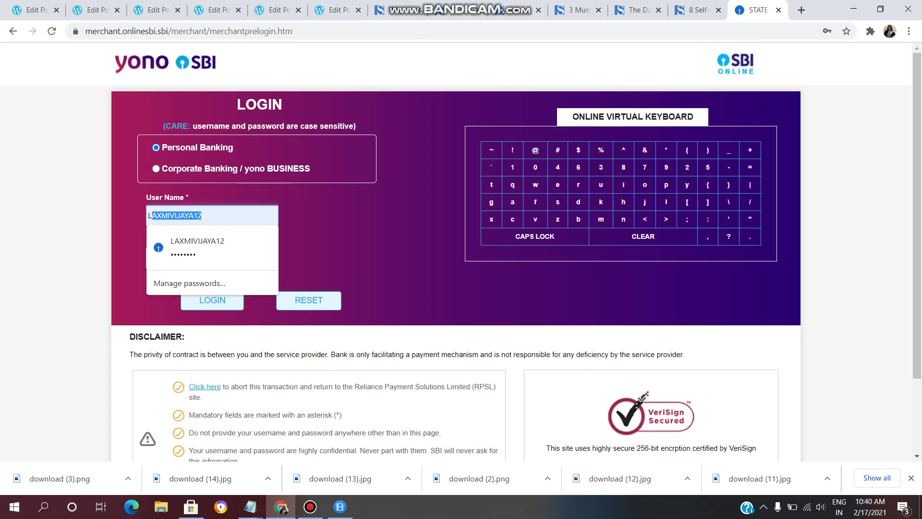
{"action": "key", "text": "BackSpace"}
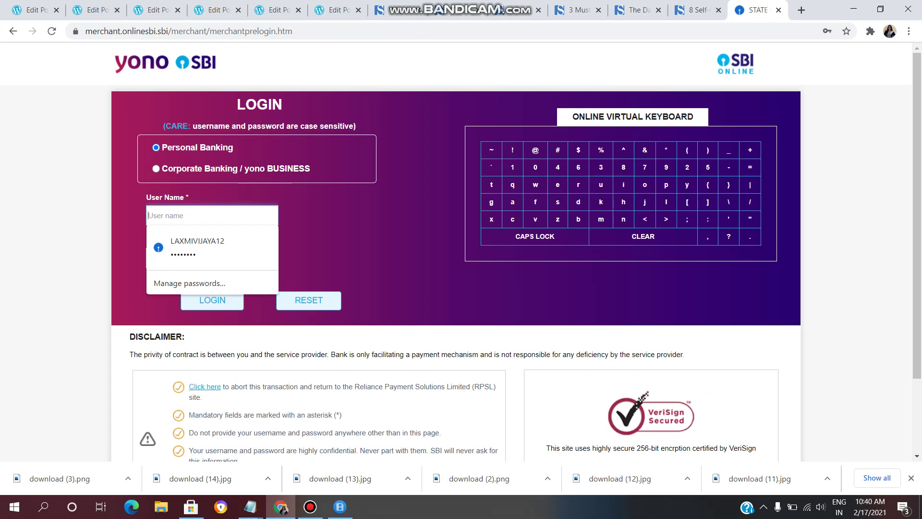
{"action": "key", "text": "Down"}
{"action": "key", "text": "Return"}
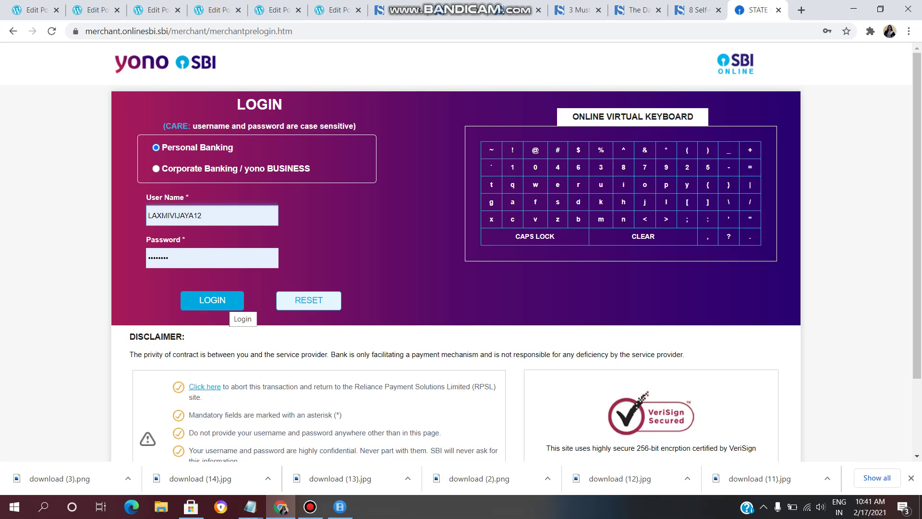
{"action": "left_click", "coordinate": [226, 304]}
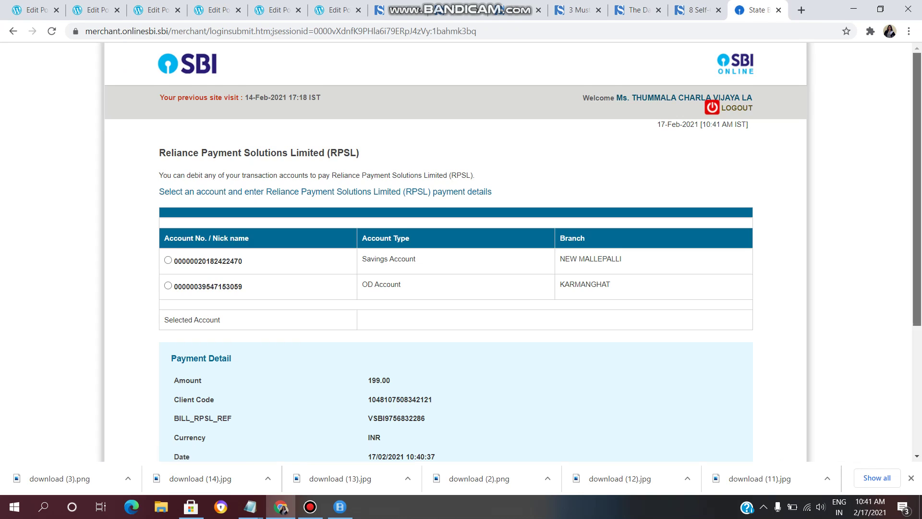
{"action": "scroll", "coordinate": [461, 252], "scroll_direction": "down", "scroll_amount": 2}
{"action": "left_click", "coordinate": [310, 507]}
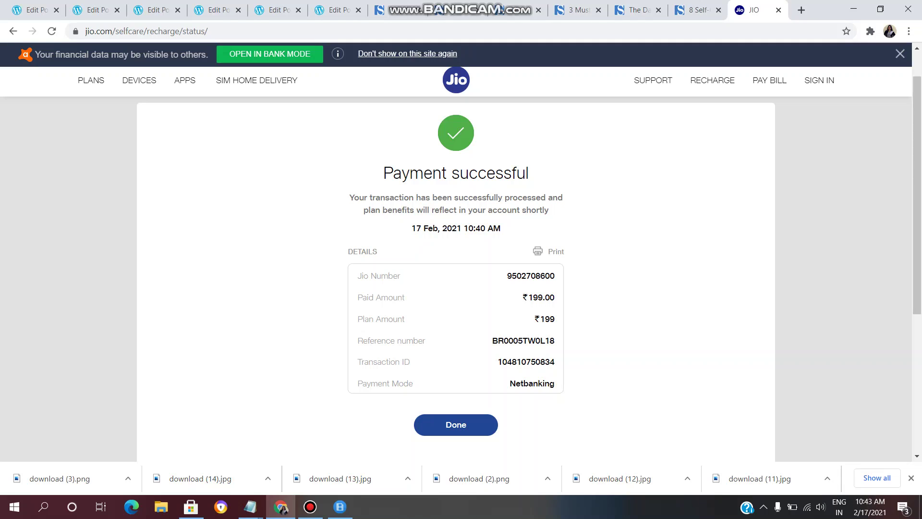
- Check the date of the transaction on the recharge payment confirmation
{"action": "left_click_drag", "start_coordinate": [412, 228], "coordinate": [447, 229]}
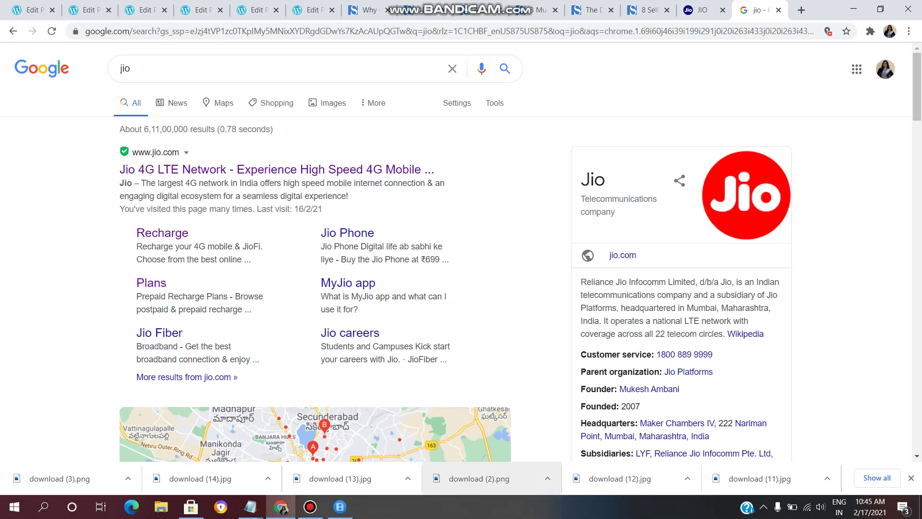
{"action": "left_click", "coordinate": [311, 507]}
{"action": "mouse_move", "coordinate": [340, 507]}
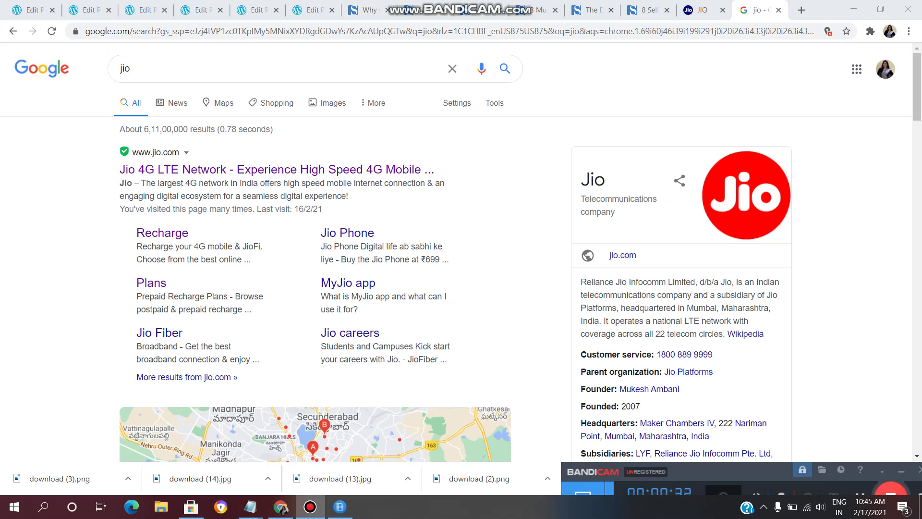